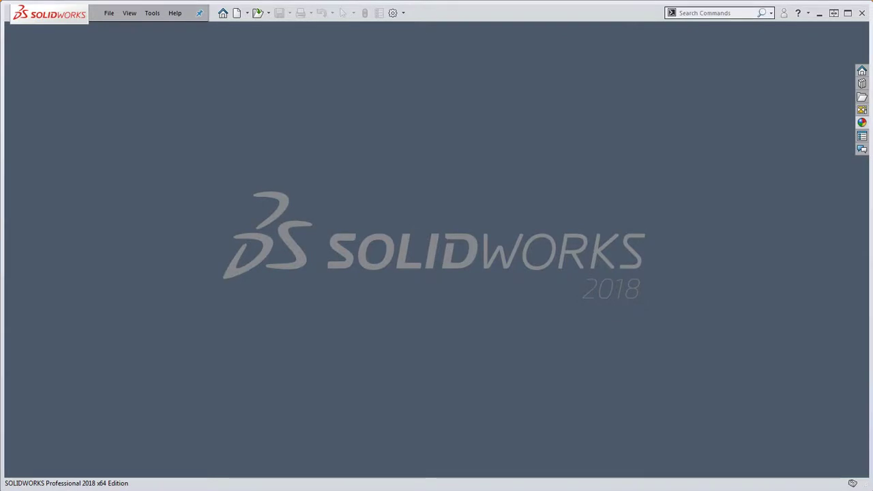
Open Tower with Angle 8.SLDASM from the nested Drawing Sketches folders of the shared models.
{"action": "key", "text": "alt+Tab"}
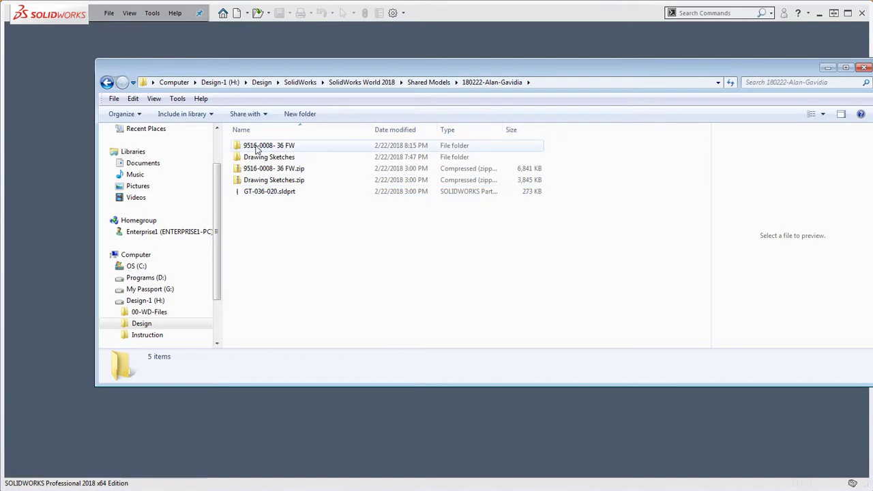
{"action": "double_click", "coordinate": [261, 157]}
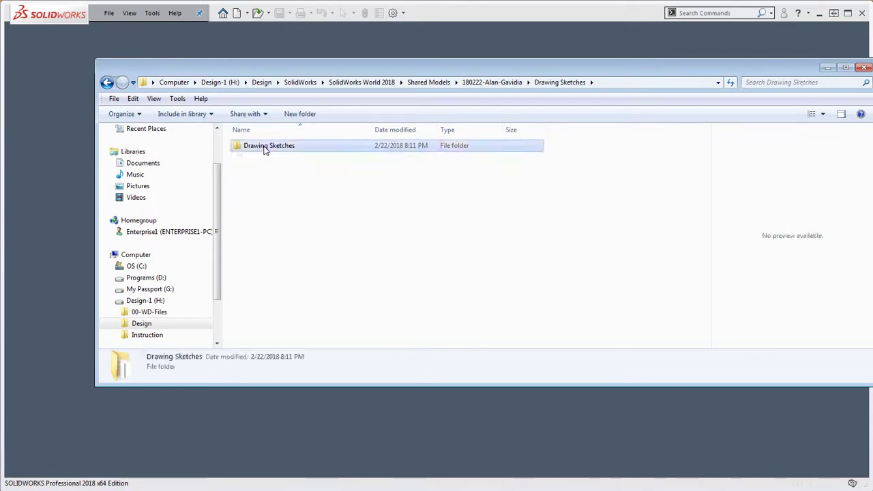
{"action": "double_click", "coordinate": [264, 150]}
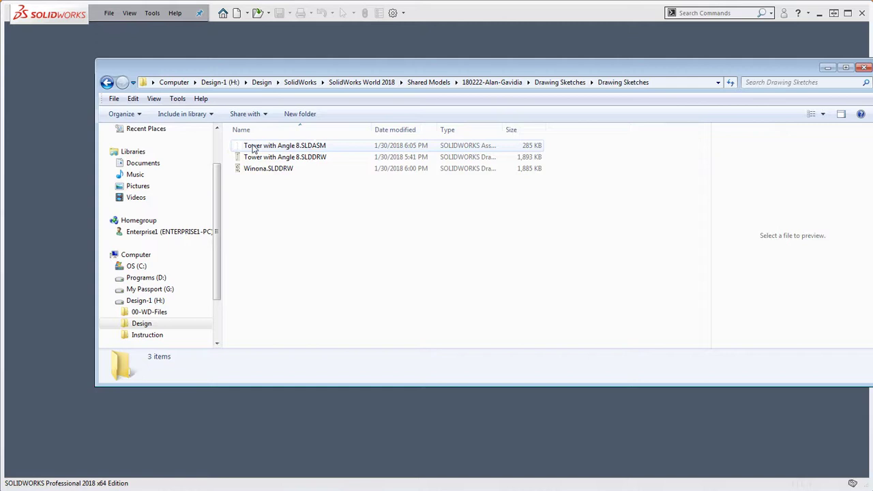
{"action": "double_click", "coordinate": [278, 145]}
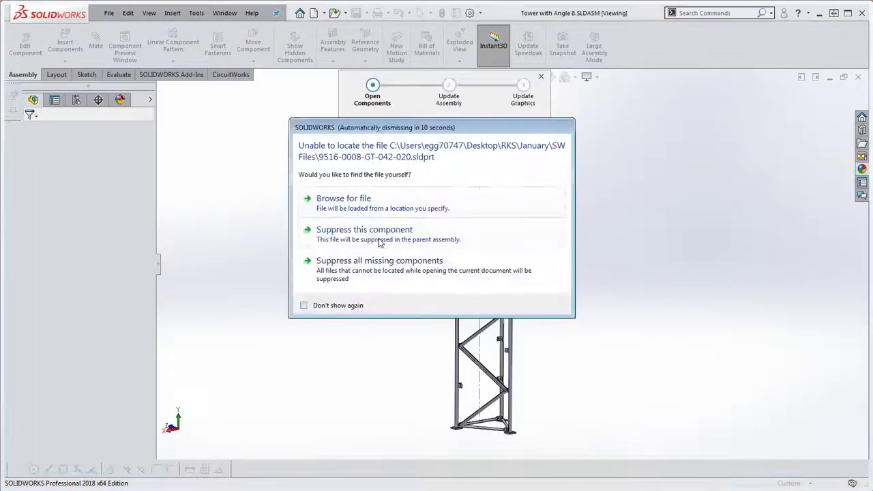
Substitute GT-036-020.sldprt for the missing component and close the Open Summary.
{"action": "left_click", "coordinate": [349, 207]}
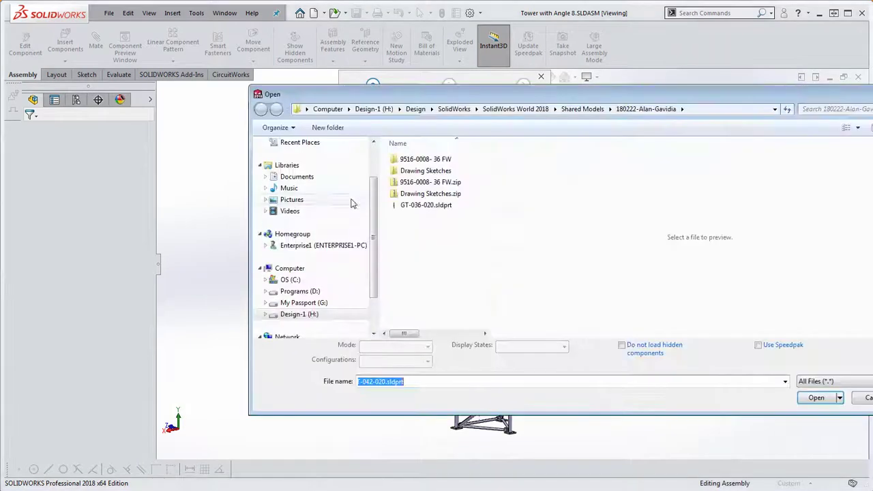
{"action": "left_click", "coordinate": [437, 205]}
{"action": "left_click", "coordinate": [816, 382]}
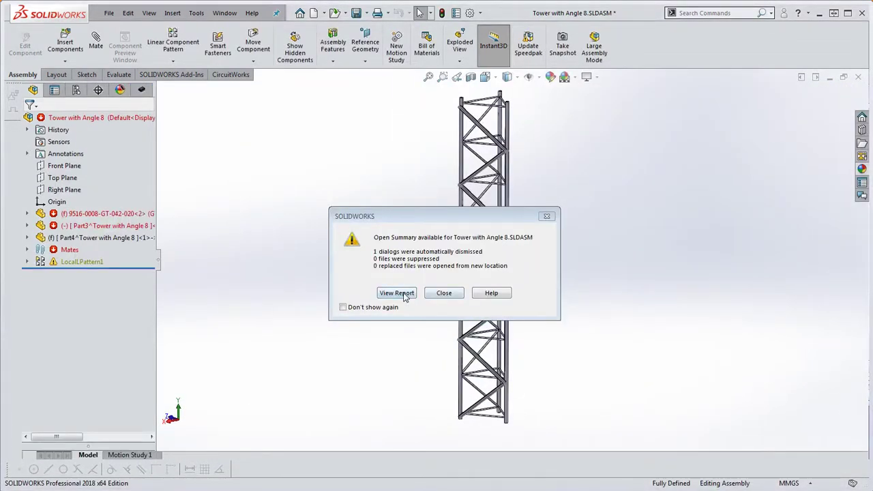
{"action": "left_click", "coordinate": [459, 297]}
{"action": "middle_click_drag", "start_coordinate": [529, 273], "coordinate": [520, 178]}
{"action": "scroll", "coordinate": [519, 178], "scroll_direction": "down", "scroll_amount": 10}
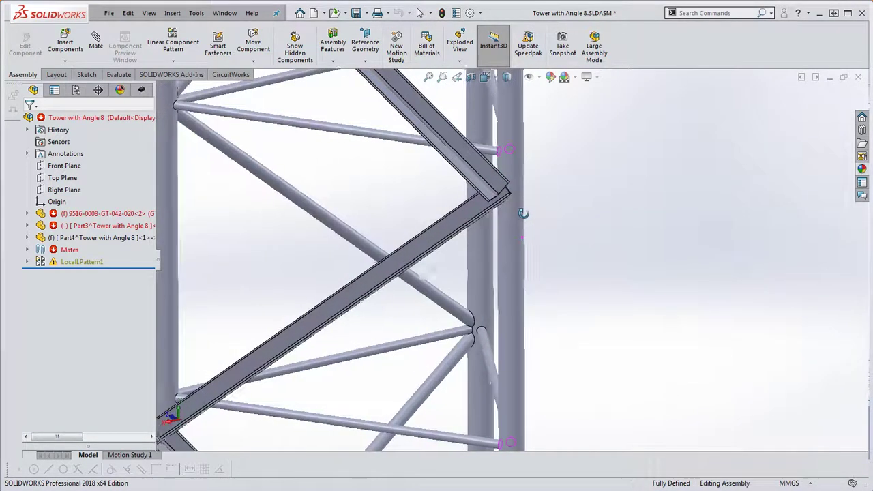
{"action": "scroll", "coordinate": [501, 206], "scroll_direction": "down", "scroll_amount": 5}
{"action": "scroll", "coordinate": [491, 201], "scroll_direction": "up", "scroll_amount": 2}
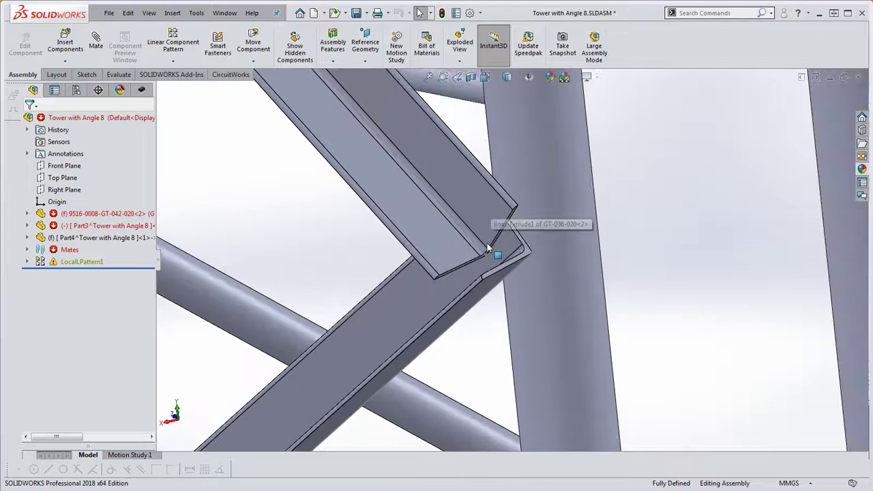
{"action": "middle_click_drag", "start_coordinate": [523, 262], "coordinate": [552, 239]}
{"action": "scroll", "coordinate": [592, 235], "scroll_direction": "up", "scroll_amount": 6}
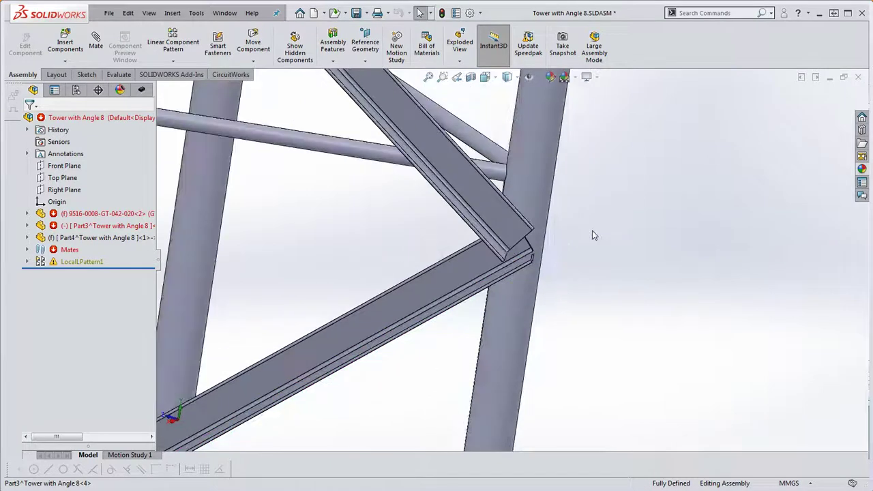
{"action": "scroll", "coordinate": [585, 236], "scroll_direction": "up", "scroll_amount": 5}
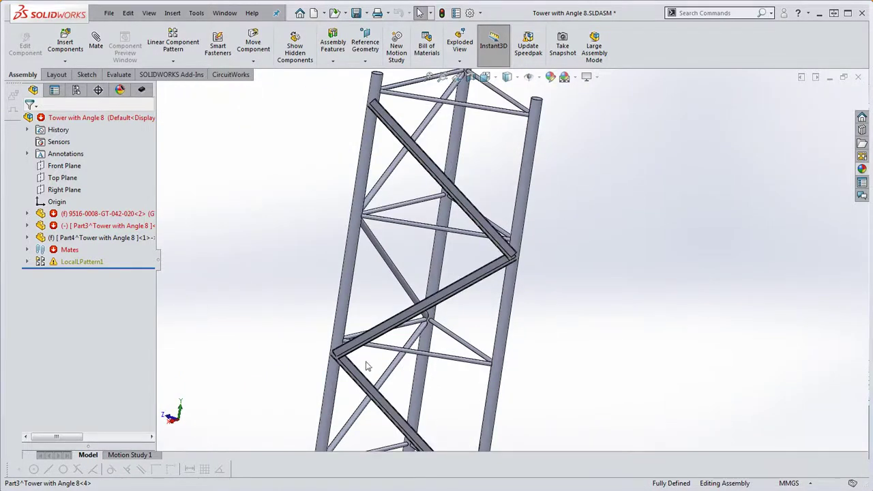
{"action": "scroll", "coordinate": [368, 363], "scroll_direction": "down", "scroll_amount": 4}
{"action": "scroll", "coordinate": [402, 317], "scroll_direction": "down", "scroll_amount": 3}
{"action": "scroll", "coordinate": [403, 314], "scroll_direction": "up", "scroll_amount": 2}
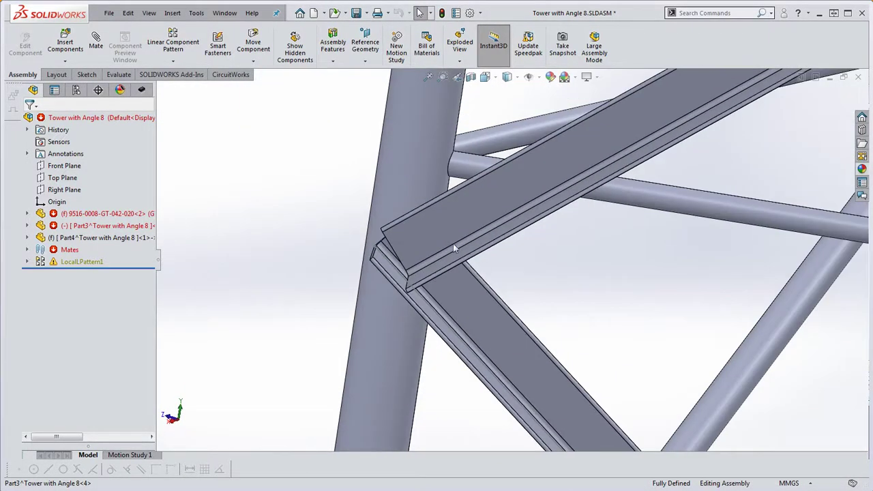
{"action": "scroll", "coordinate": [452, 249], "scroll_direction": "up", "scroll_amount": 3}
{"action": "middle_click_drag", "start_coordinate": [523, 306], "coordinate": [633, 263]}
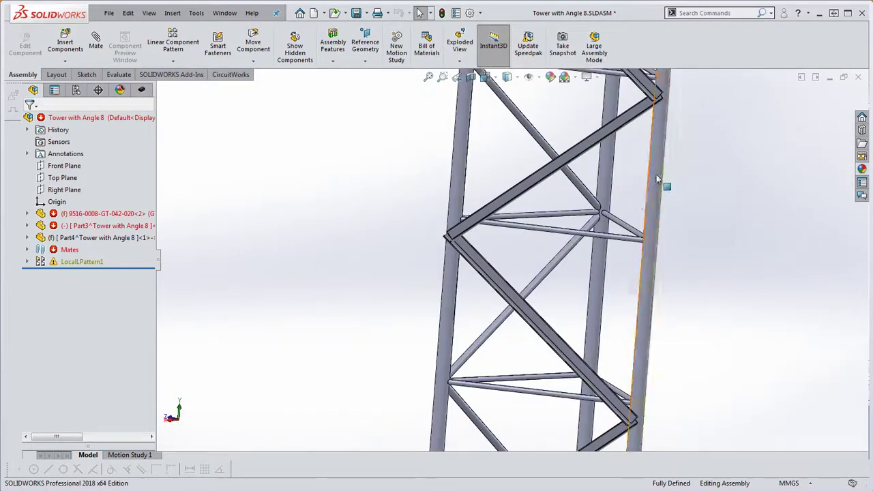
{"action": "scroll", "coordinate": [661, 174], "scroll_direction": "up", "scroll_amount": 2}
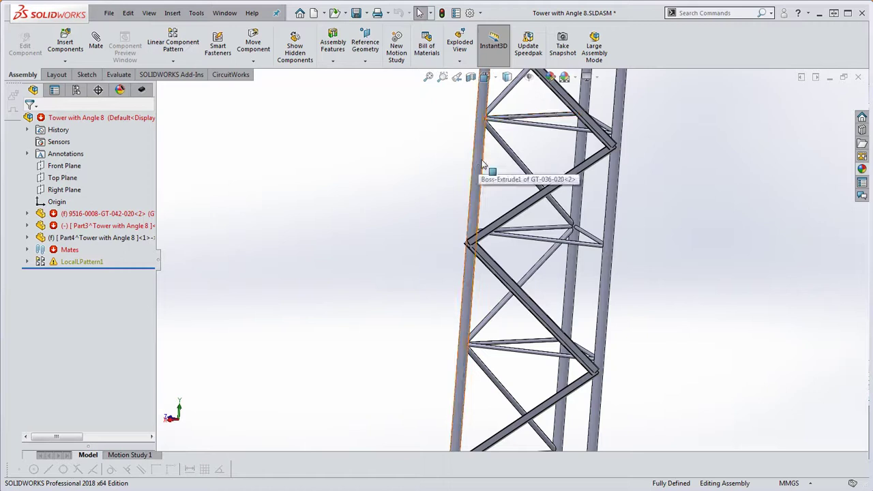
{"action": "scroll", "coordinate": [492, 124], "scroll_direction": "down", "scroll_amount": 2}
{"action": "scroll", "coordinate": [492, 124], "scroll_direction": "down", "scroll_amount": 3}
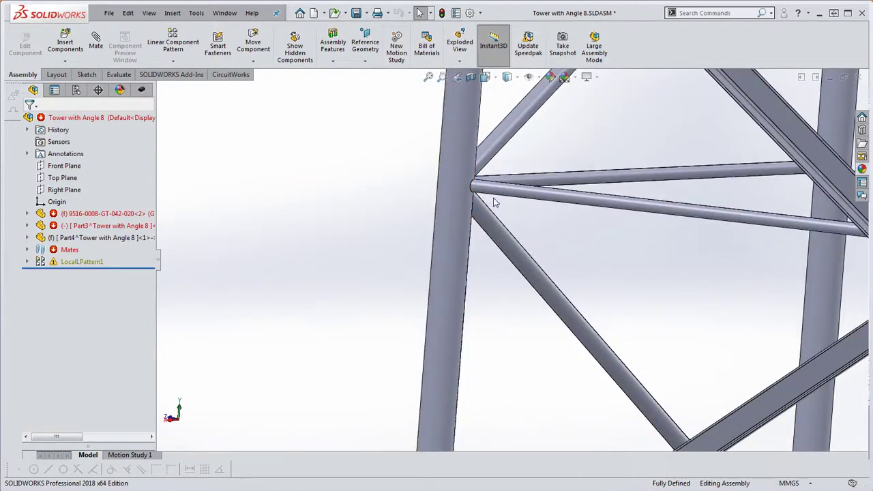
{"action": "scroll", "coordinate": [510, 244], "scroll_direction": "up", "scroll_amount": 3}
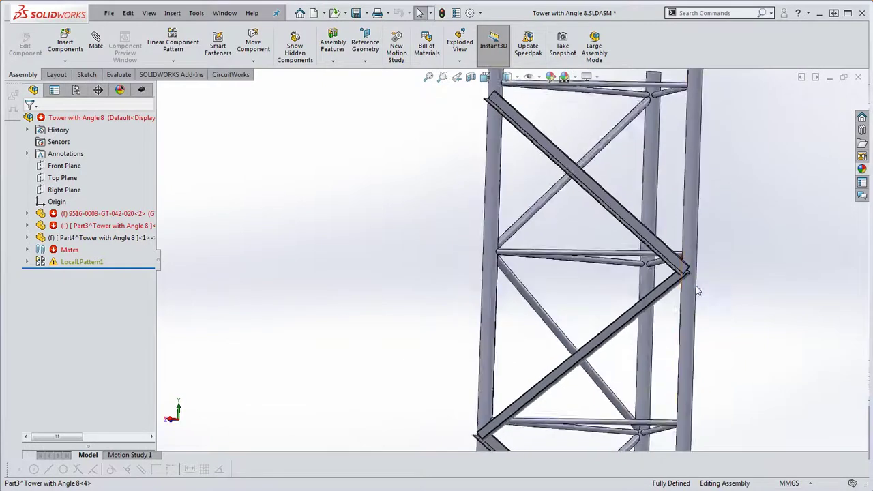
{"action": "scroll", "coordinate": [648, 263], "scroll_direction": "down", "scroll_amount": 3}
{"action": "middle_click_drag", "start_coordinate": [646, 259], "coordinate": [585, 262], "text": "ctrl"}
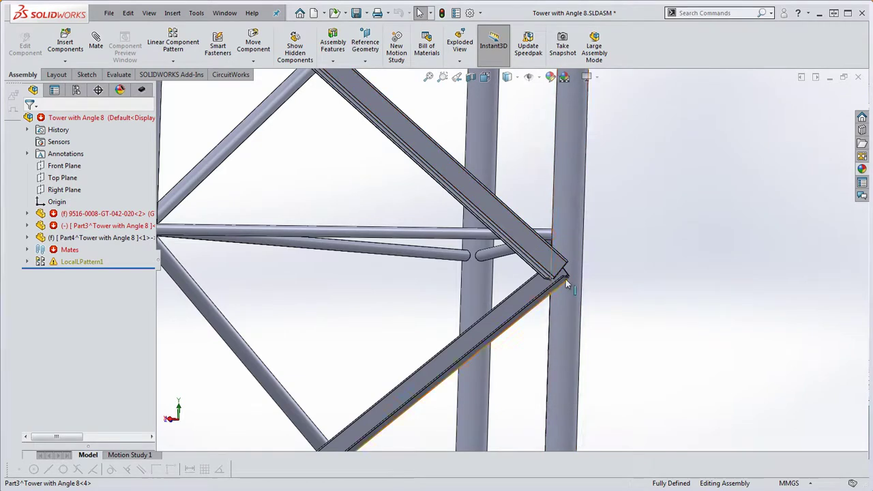
{"action": "middle_click_drag", "start_coordinate": [565, 279], "coordinate": [548, 286]}
{"action": "scroll", "coordinate": [546, 281], "scroll_direction": "down", "scroll_amount": 3}
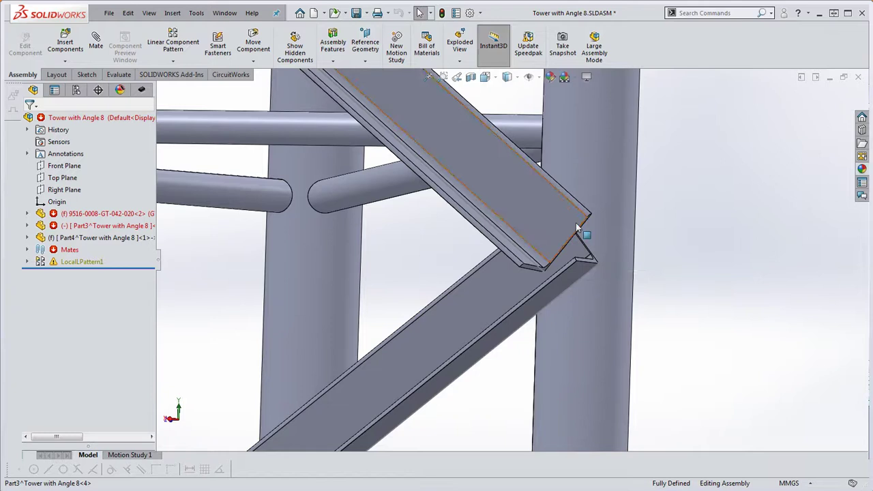
{"action": "scroll", "coordinate": [516, 243], "scroll_direction": "up", "scroll_amount": 2}
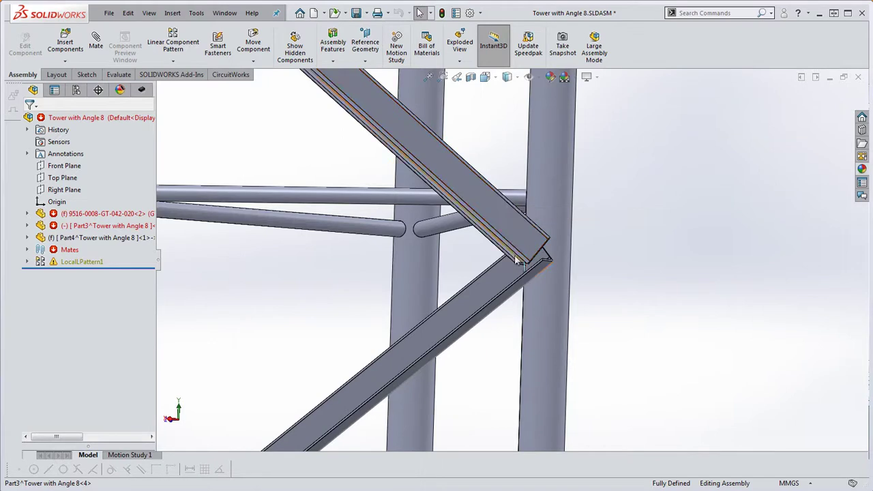
{"action": "scroll", "coordinate": [507, 240], "scroll_direction": "up", "scroll_amount": 2}
{"action": "scroll", "coordinate": [452, 301], "scroll_direction": "down", "scroll_amount": 1}
{"action": "scroll", "coordinate": [453, 301], "scroll_direction": "down", "scroll_amount": 3}
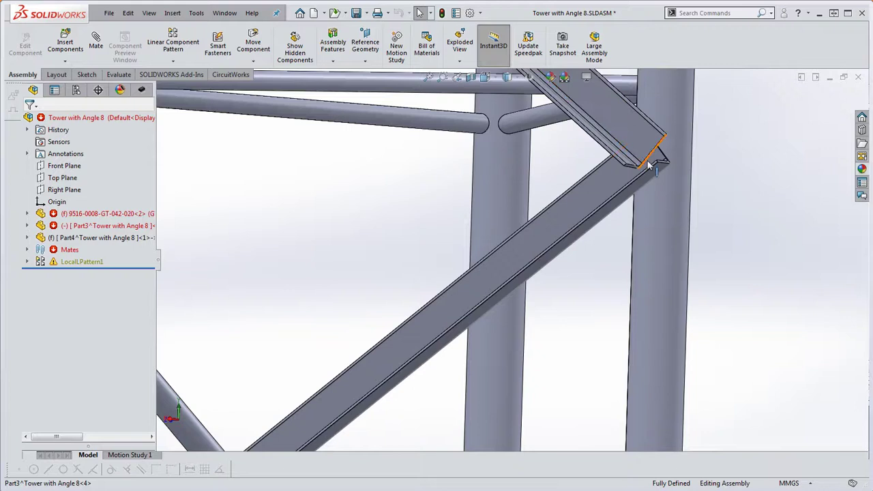
Zoom out over the tower, then zoom in on the two L-angle braces meeting the round leg.
{"action": "scroll", "coordinate": [574, 267], "scroll_direction": "down", "scroll_amount": 5}
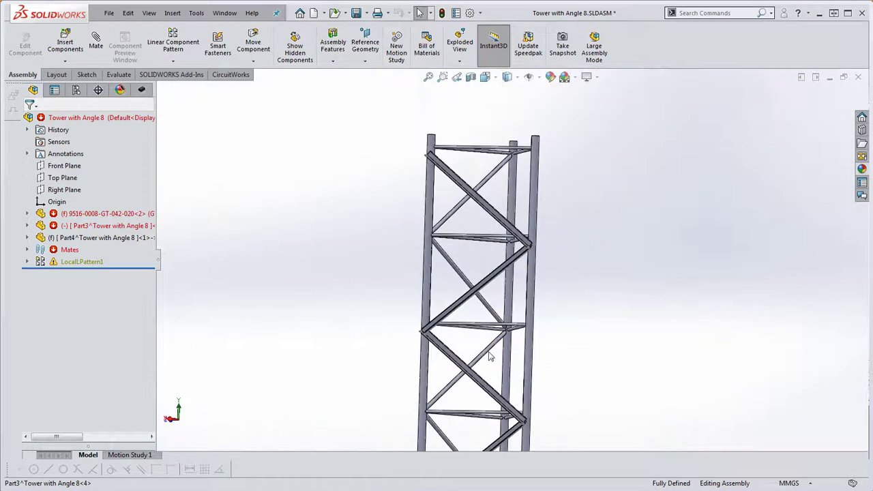
{"action": "scroll", "coordinate": [455, 307], "scroll_direction": "up", "scroll_amount": 4}
{"action": "scroll", "coordinate": [455, 307], "scroll_direction": "up", "scroll_amount": 3}
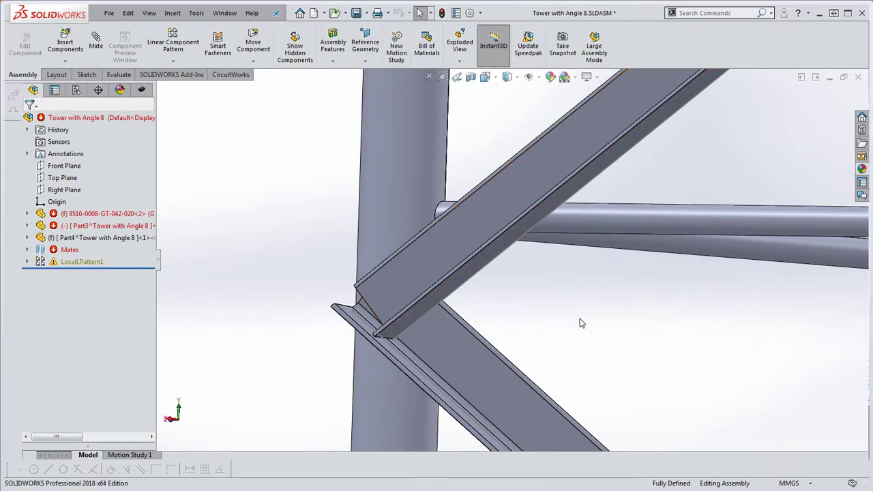
{"action": "scroll", "coordinate": [577, 319], "scroll_direction": "up", "scroll_amount": 5}
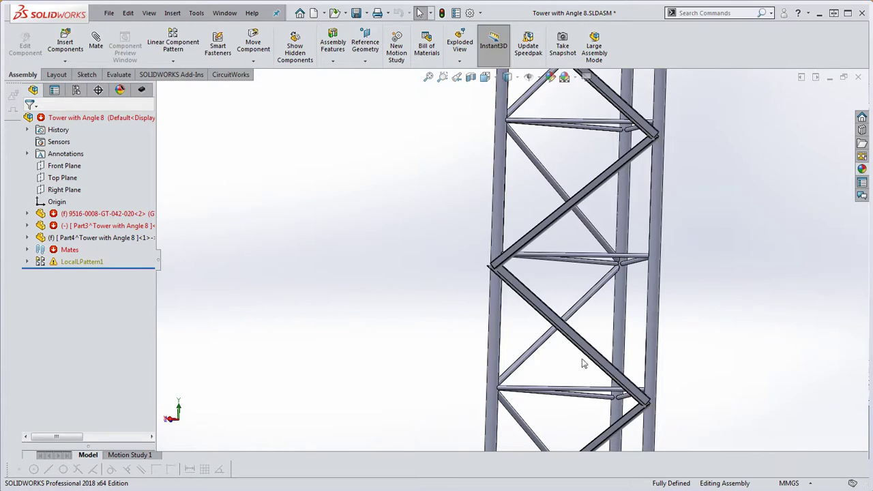
{"action": "scroll", "coordinate": [631, 320], "scroll_direction": "down", "scroll_amount": 2}
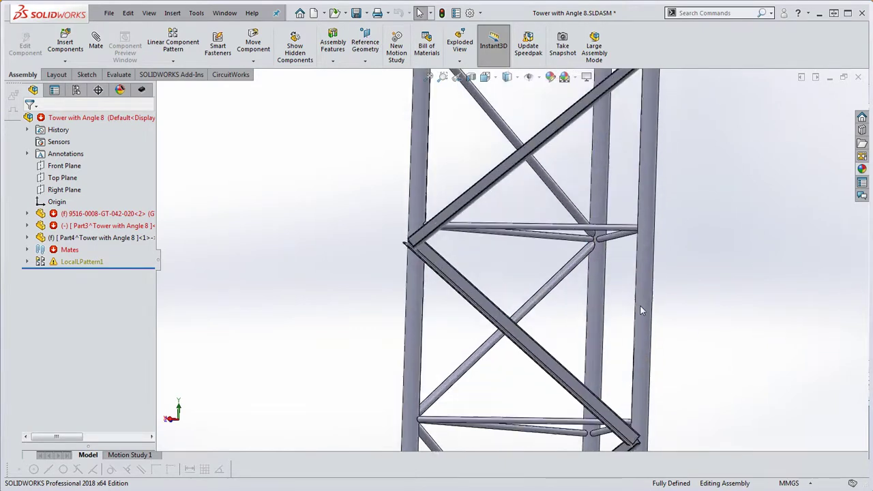
{"action": "scroll", "coordinate": [638, 319], "scroll_direction": "up", "scroll_amount": 4}
{"action": "scroll", "coordinate": [572, 357], "scroll_direction": "down", "scroll_amount": 6}
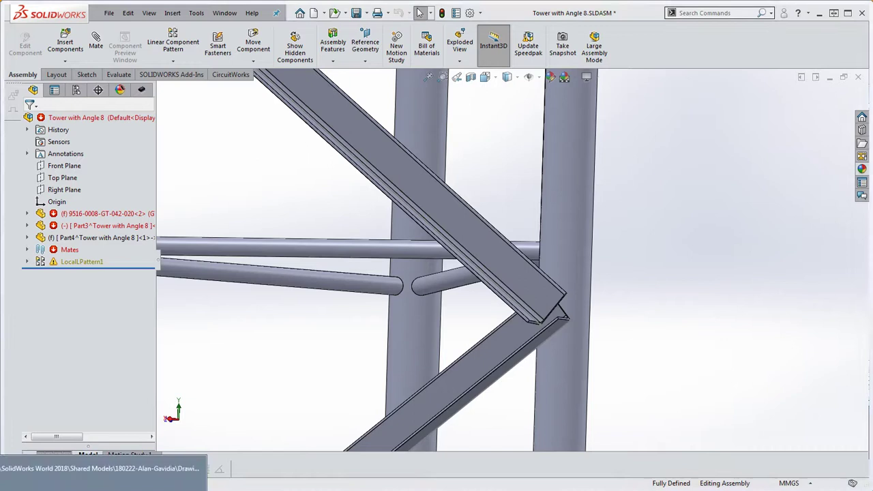
{"action": "key", "text": "alt+Tab"}
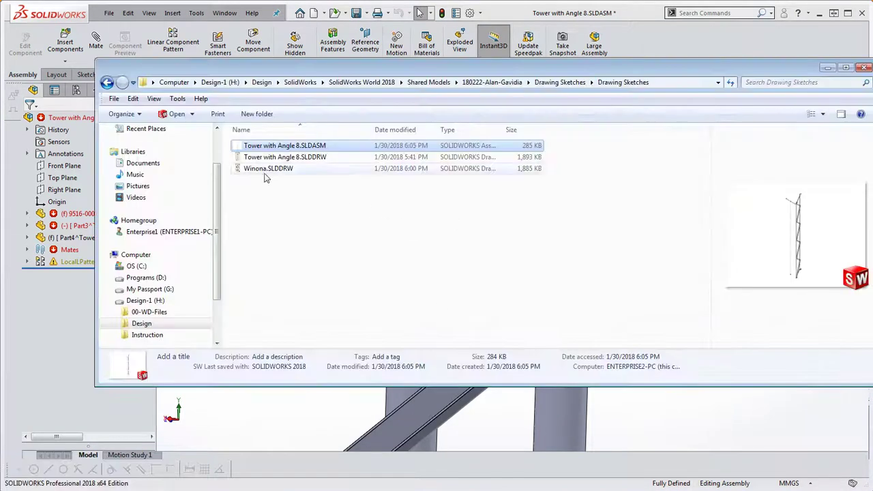
{"action": "left_click", "coordinate": [106, 82]}
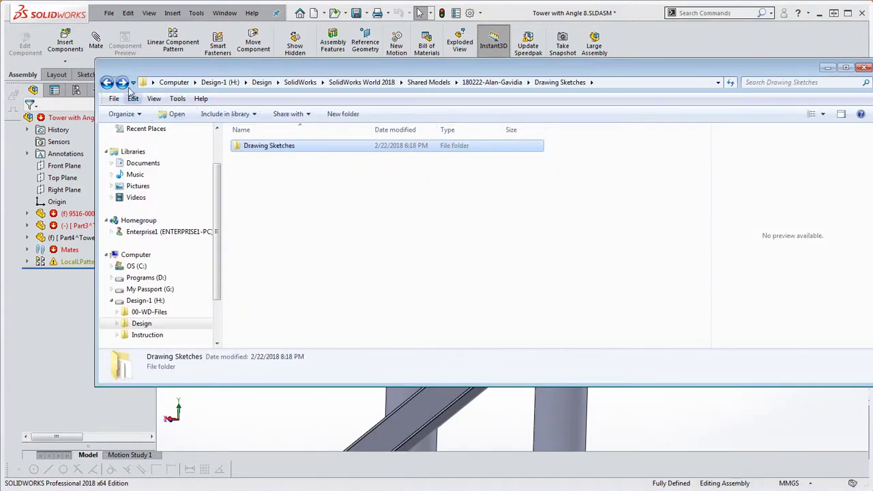
{"action": "left_click", "coordinate": [107, 81]}
{"action": "left_click", "coordinate": [267, 148]}
{"action": "double_click", "coordinate": [267, 147]}
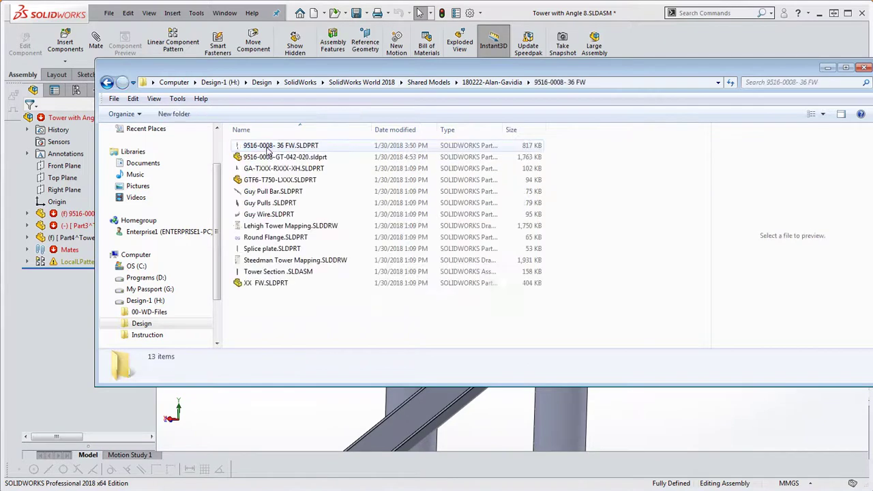
{"action": "left_click", "coordinate": [314, 148]}
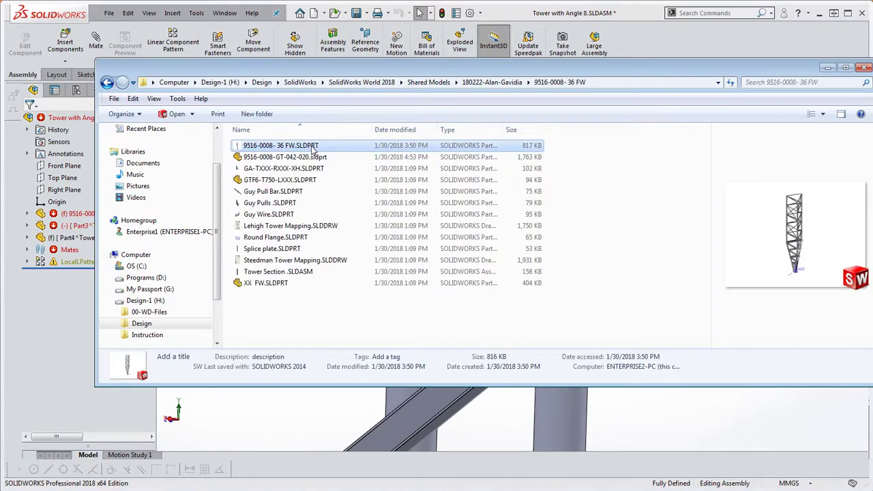
{"action": "double_click", "coordinate": [314, 148]}
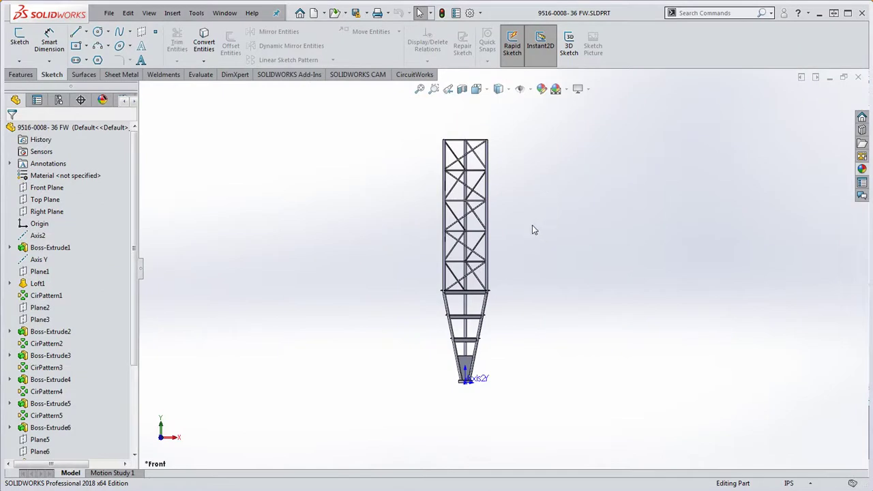
{"action": "middle_click_drag", "start_coordinate": [534, 230], "coordinate": [488, 313]}
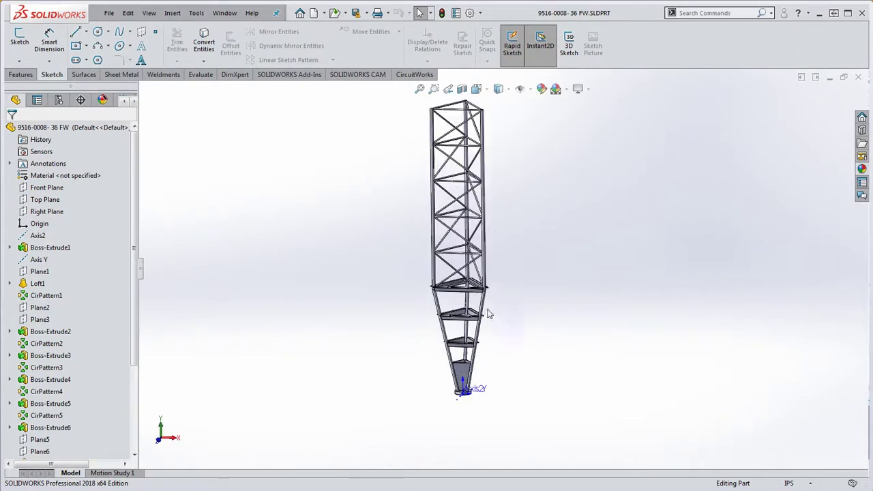
{"action": "scroll", "coordinate": [490, 311], "scroll_direction": "down", "scroll_amount": 8}
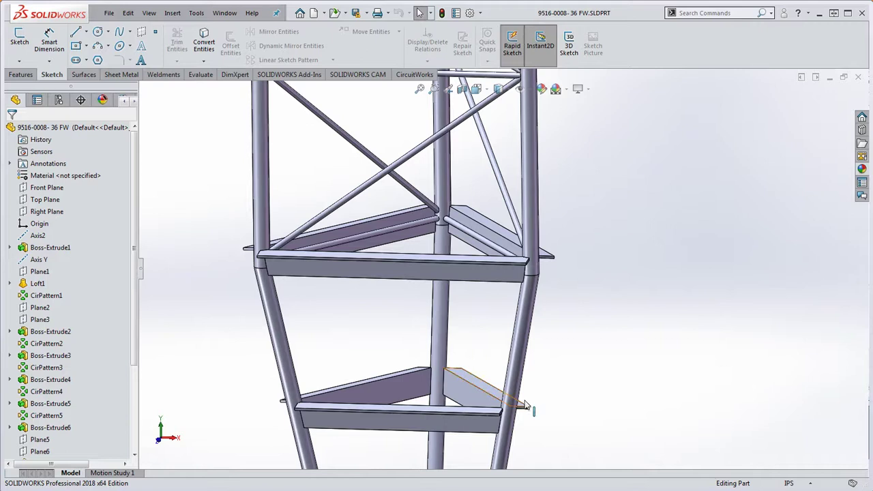
{"action": "scroll", "coordinate": [579, 383], "scroll_direction": "down", "scroll_amount": 5}
{"action": "scroll", "coordinate": [545, 291], "scroll_direction": "up", "scroll_amount": 5}
{"action": "scroll", "coordinate": [545, 200], "scroll_direction": "up", "scroll_amount": 6}
{"action": "scroll", "coordinate": [491, 175], "scroll_direction": "down", "scroll_amount": 10}
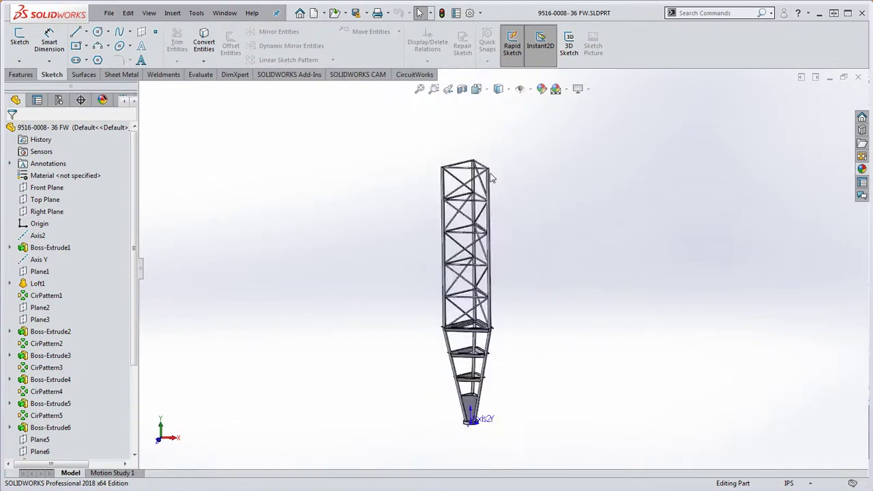
{"action": "scroll", "coordinate": [552, 195], "scroll_direction": "up", "scroll_amount": 10}
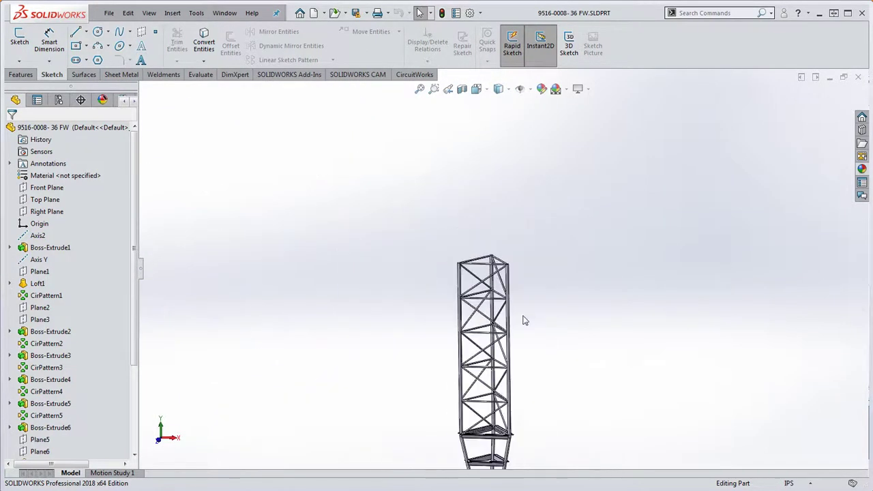
{"action": "scroll", "coordinate": [508, 402], "scroll_direction": "down", "scroll_amount": 8}
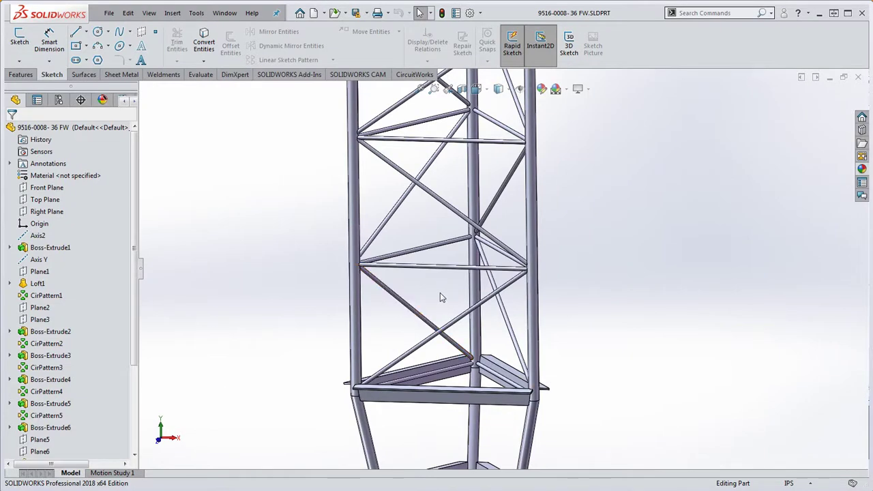
{"action": "scroll", "coordinate": [566, 302], "scroll_direction": "up", "scroll_amount": 8}
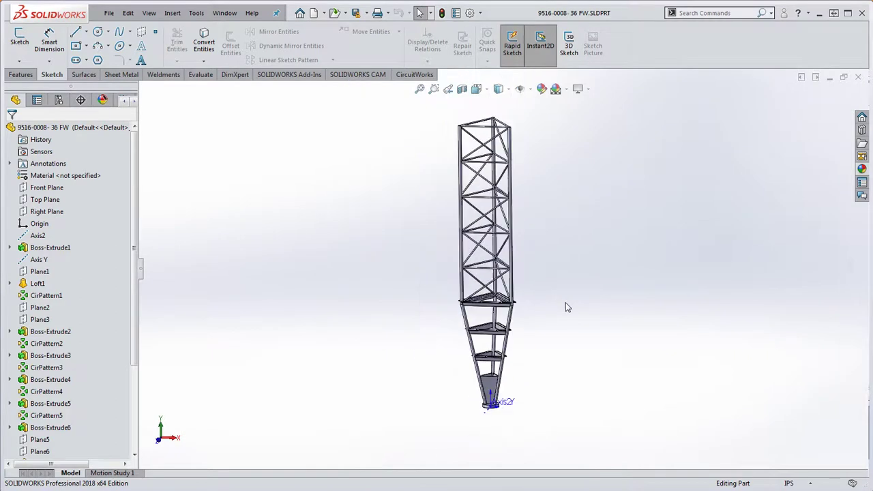
{"action": "scroll", "coordinate": [491, 402], "scroll_direction": "down", "scroll_amount": 5}
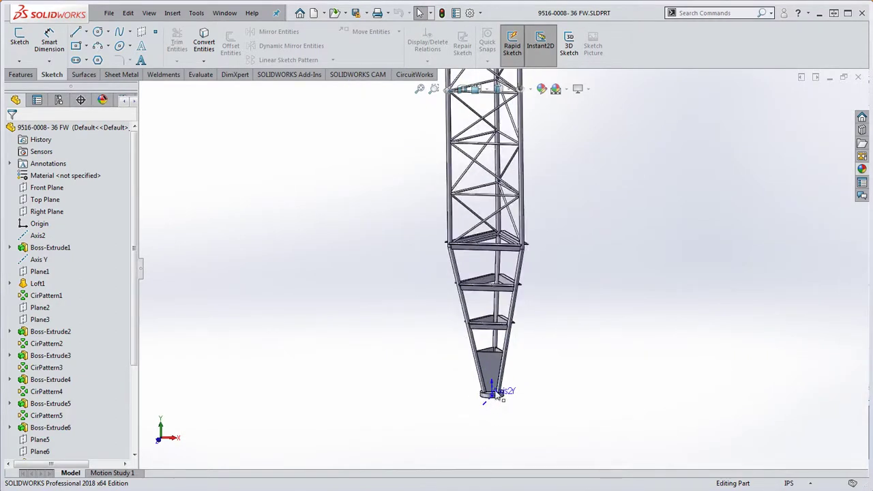
Orbit the tower to inspect the tapered lower section with its platforms.
{"action": "middle_click_drag", "start_coordinate": [493, 394], "coordinate": [538, 244]}
{"action": "scroll", "coordinate": [539, 239], "scroll_direction": "up", "scroll_amount": 3}
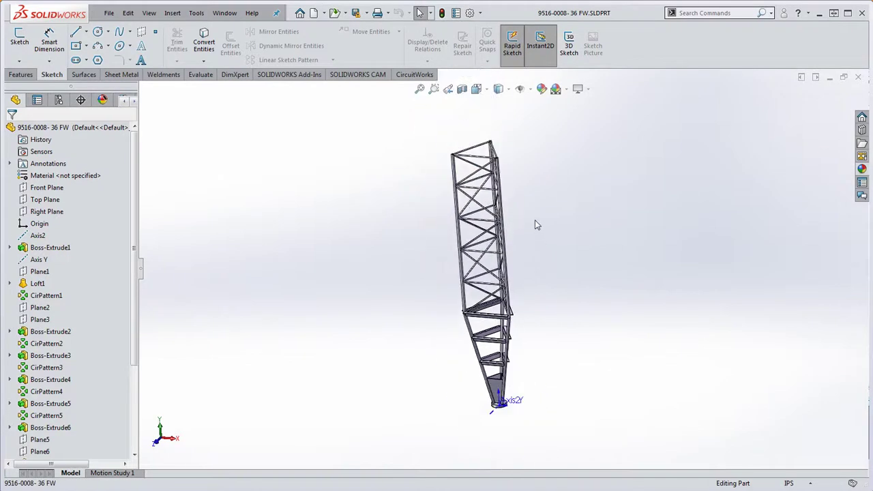
{"action": "scroll", "coordinate": [497, 252], "scroll_direction": "down", "scroll_amount": 1}
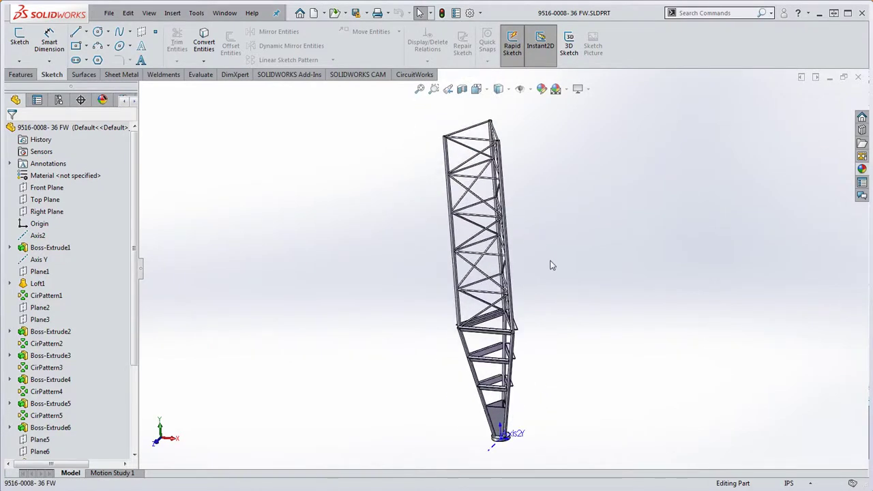